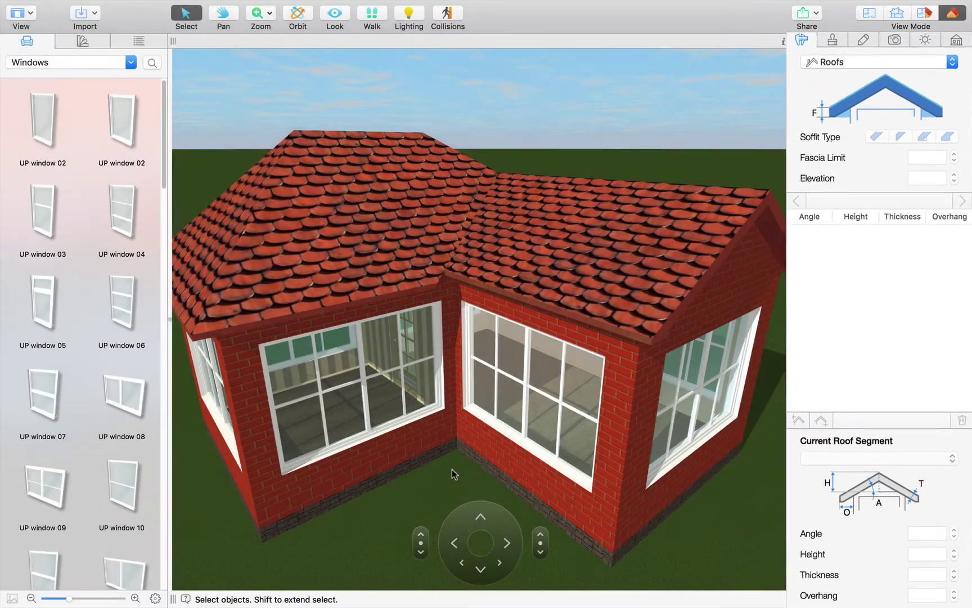
Step: Try each of the four soffit types on the larger roof's long side, ending on the horizontal enclosed soffit
{"action": "left_click", "coordinate": [561, 267]}
{"action": "left_click", "coordinate": [374, 251]}
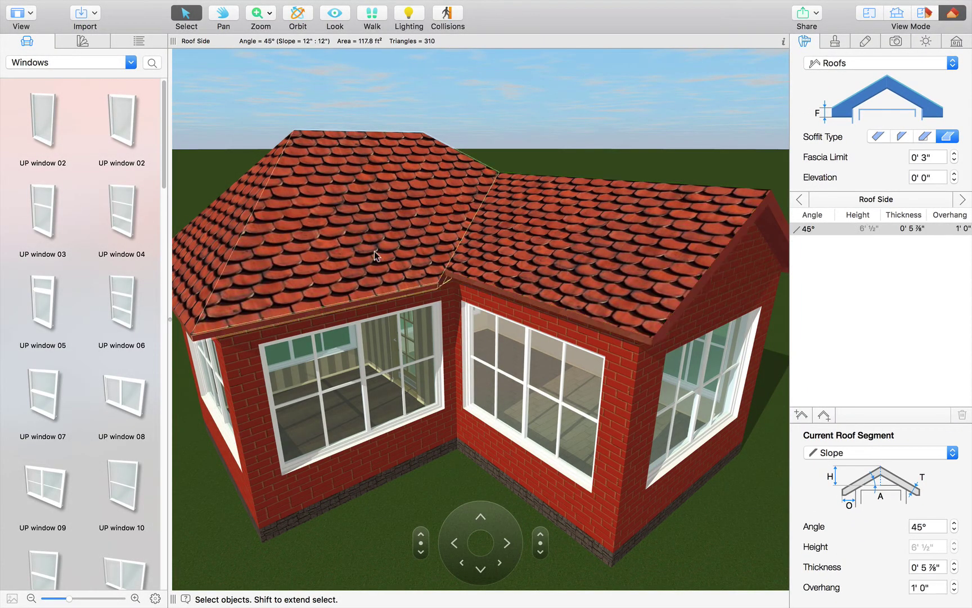
{"action": "left_click", "coordinate": [297, 14]}
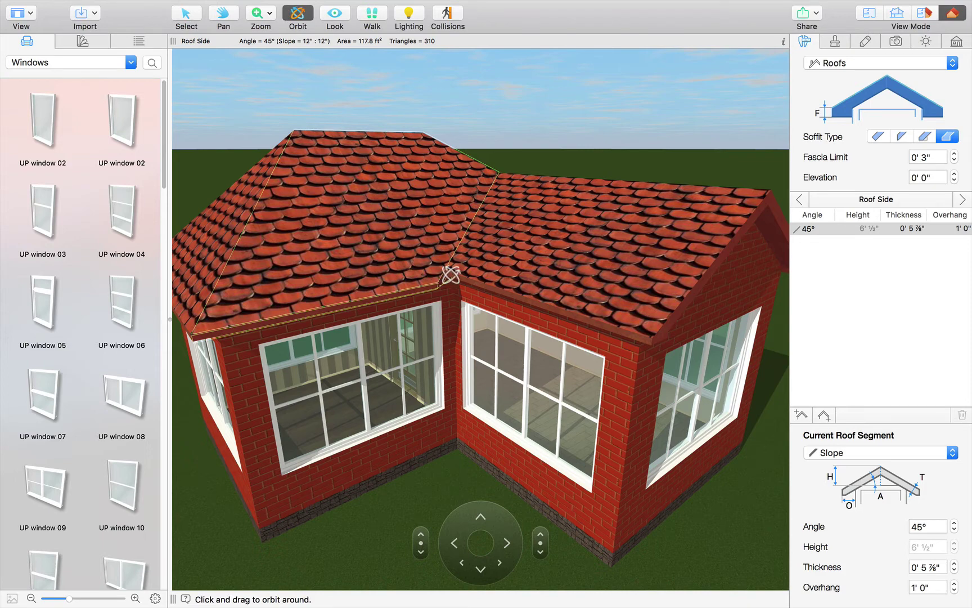
{"action": "left_click_drag", "start_coordinate": [446, 271], "coordinate": [321, 177]}
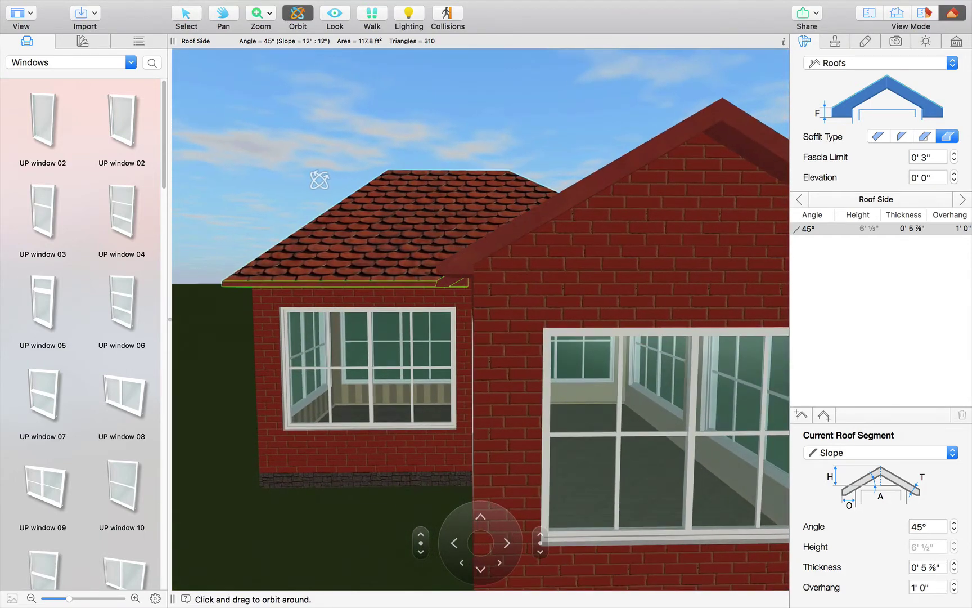
{"action": "scroll", "coordinate": [320, 180], "scroll_direction": "up", "scroll_amount": 3}
{"action": "left_click", "coordinate": [186, 14]}
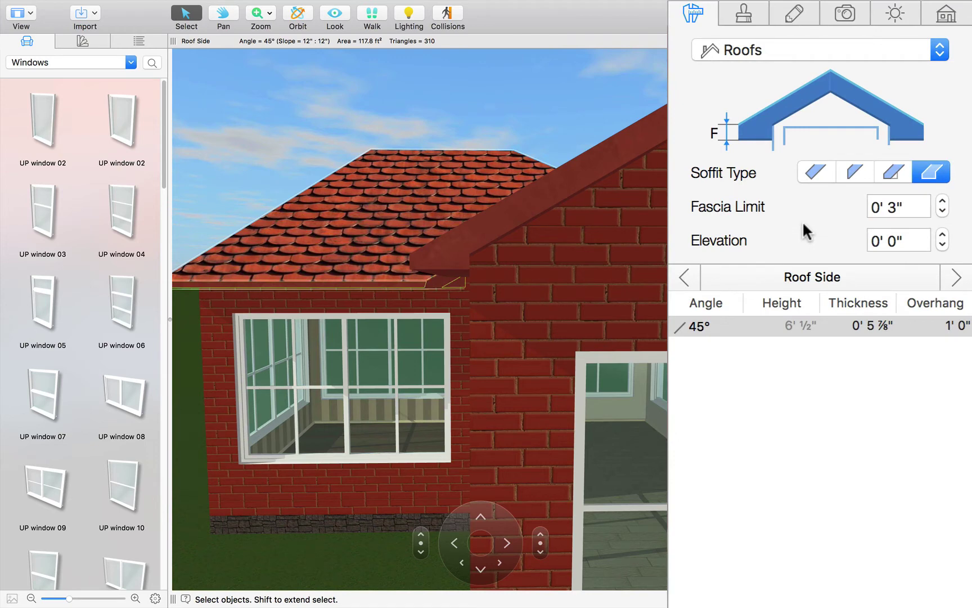
{"action": "left_click", "coordinate": [816, 173]}
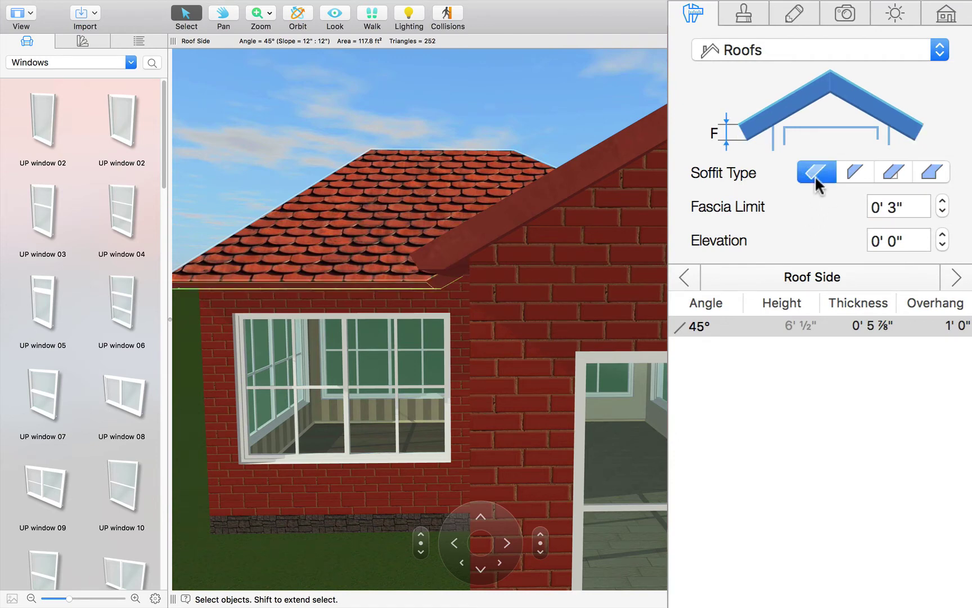
{"action": "left_click", "coordinate": [855, 172]}
{"action": "left_click", "coordinate": [895, 175]}
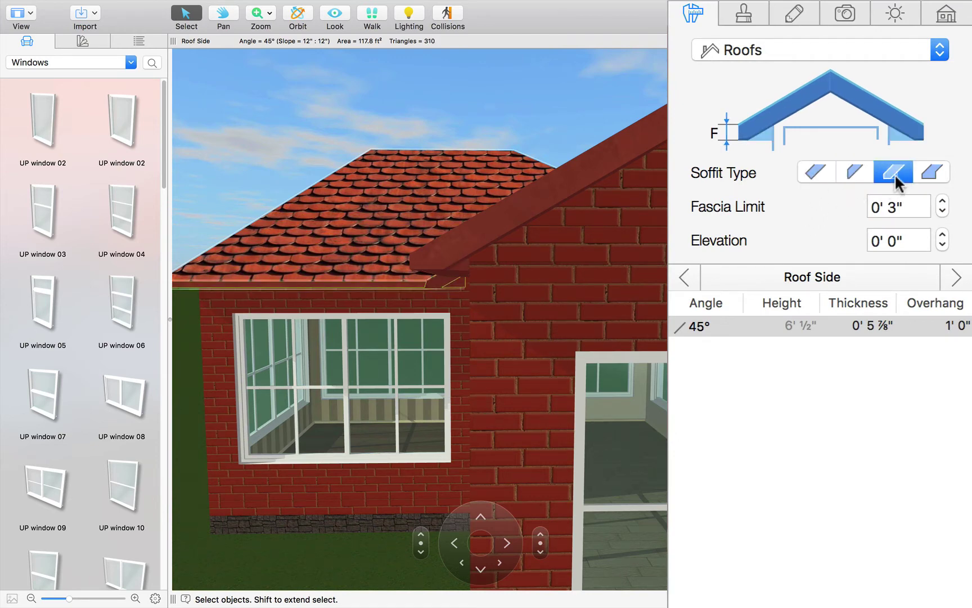
{"action": "left_click", "coordinate": [933, 175]}
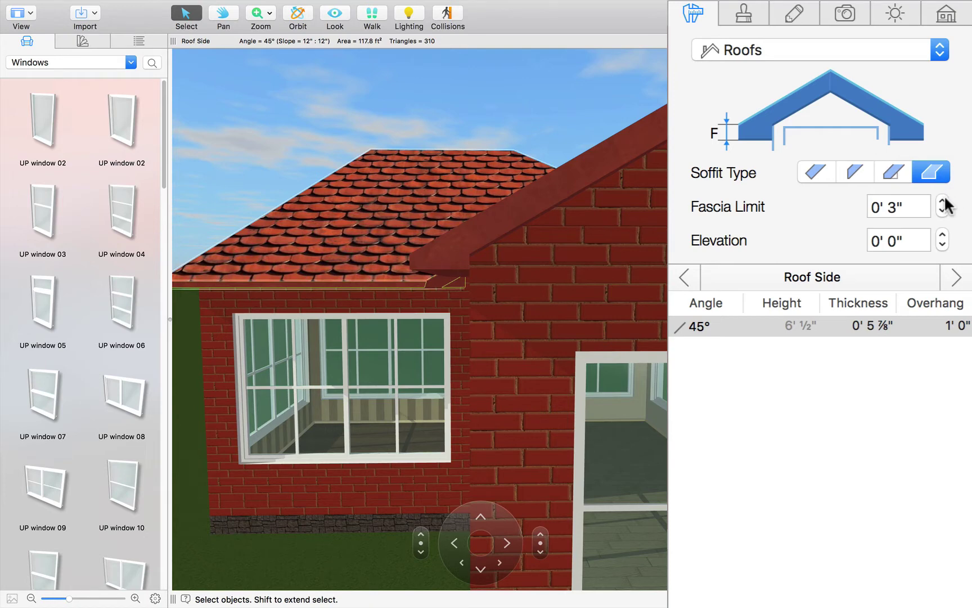
Step: Raise the roof side's fascia limit to 0' 6 ½" and bring it back to 0' 3"
{"action": "left_click", "coordinate": [944, 200]}
{"action": "left_click", "coordinate": [944, 201]}
{"action": "left_click", "coordinate": [943, 200]}
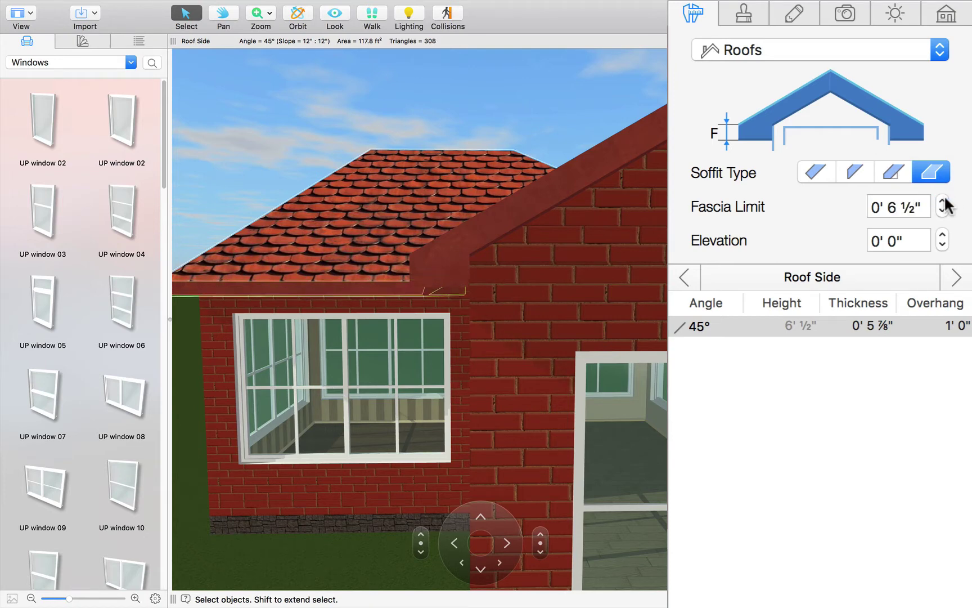
{"action": "left_click", "coordinate": [943, 212]}
{"action": "left_click", "coordinate": [943, 212]}
{"action": "left_click", "coordinate": [944, 212]}
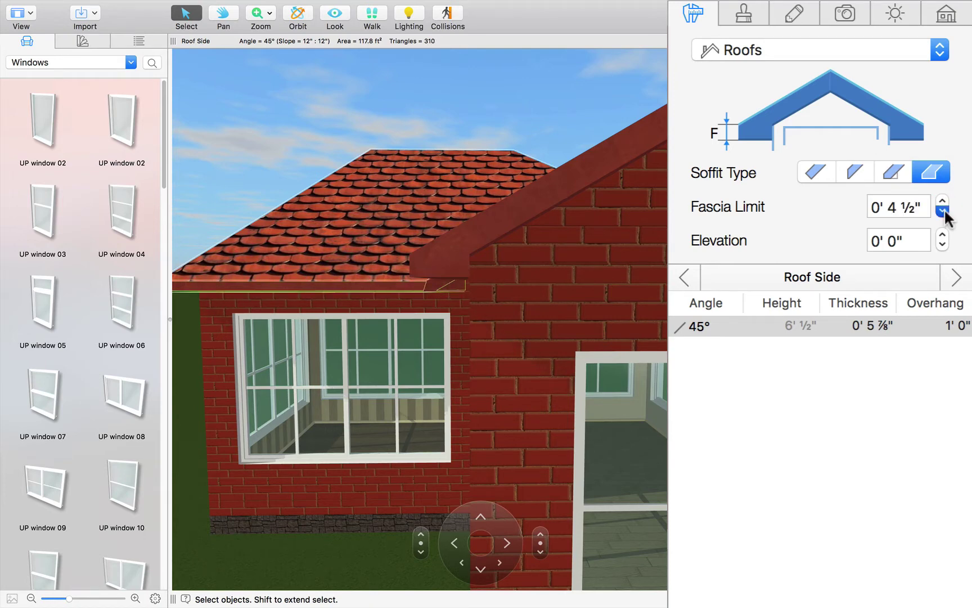
{"action": "left_click", "coordinate": [943, 212]}
{"action": "left_click", "coordinate": [943, 211]}
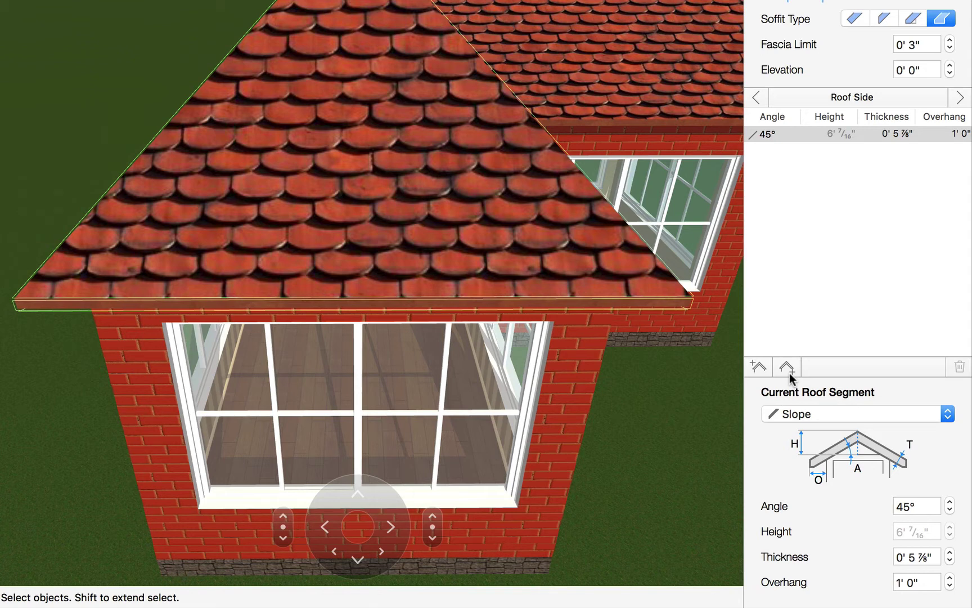
Step: Add a roof segment above the existing slope on the triangular hip side and delete it again
{"action": "left_click", "coordinate": [757, 369]}
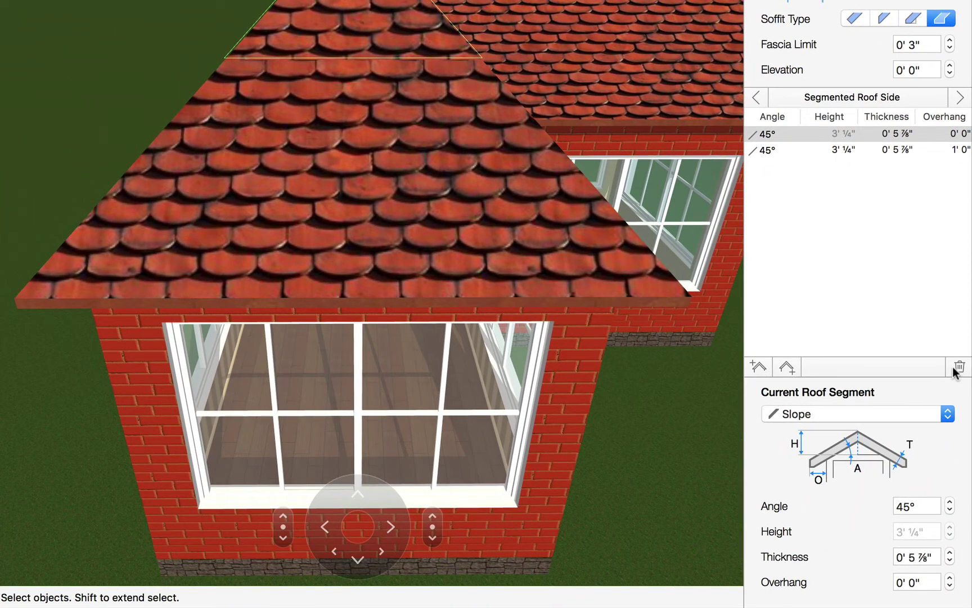
{"action": "left_click", "coordinate": [955, 368]}
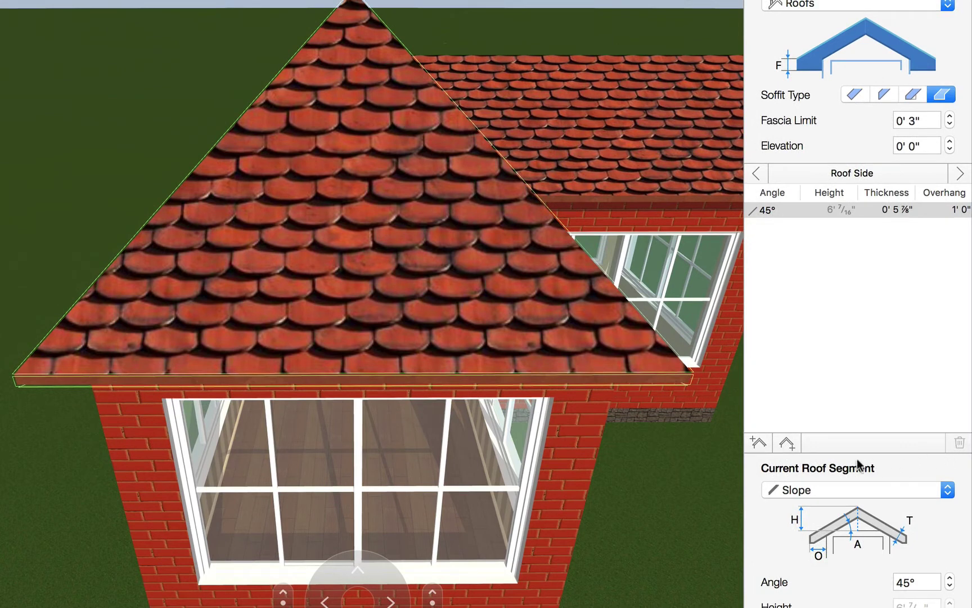
Step: Add a segment below the existing slope on the triangular hip side and set the upper segment's angle to 90°
{"action": "left_click", "coordinate": [788, 428]}
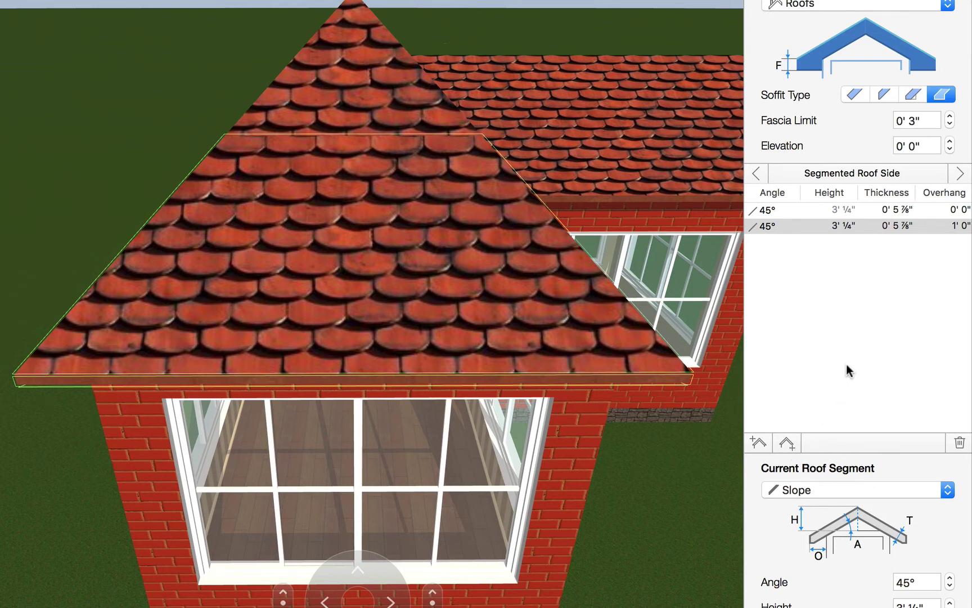
{"action": "left_click", "coordinate": [811, 211]}
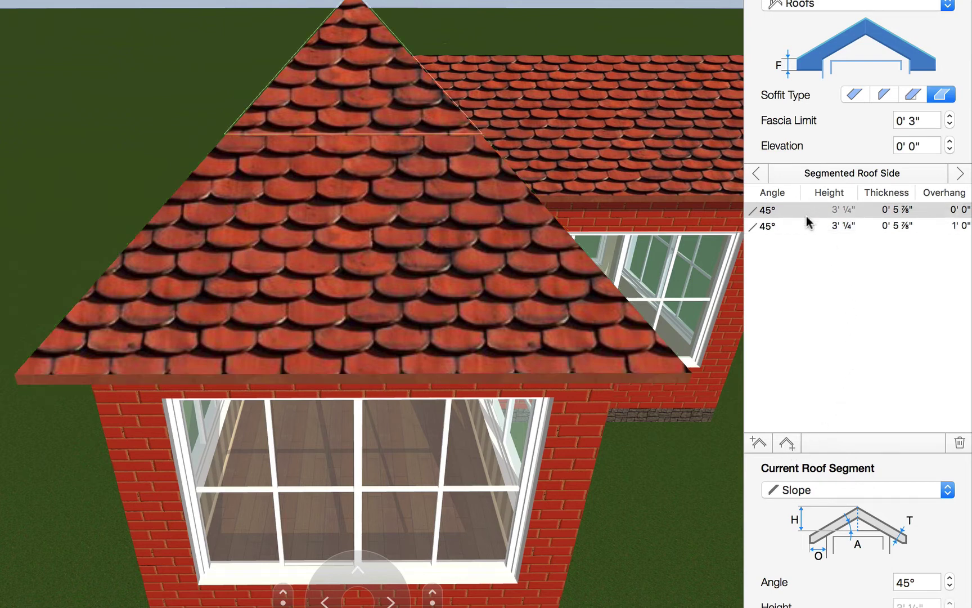
{"action": "left_click", "coordinate": [407, 206]}
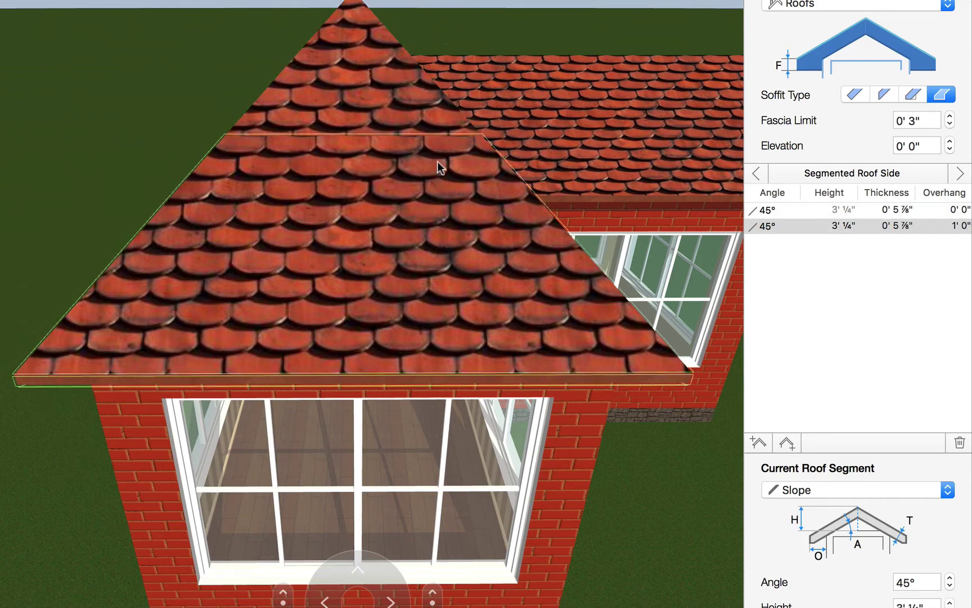
{"action": "left_click", "coordinate": [404, 107]}
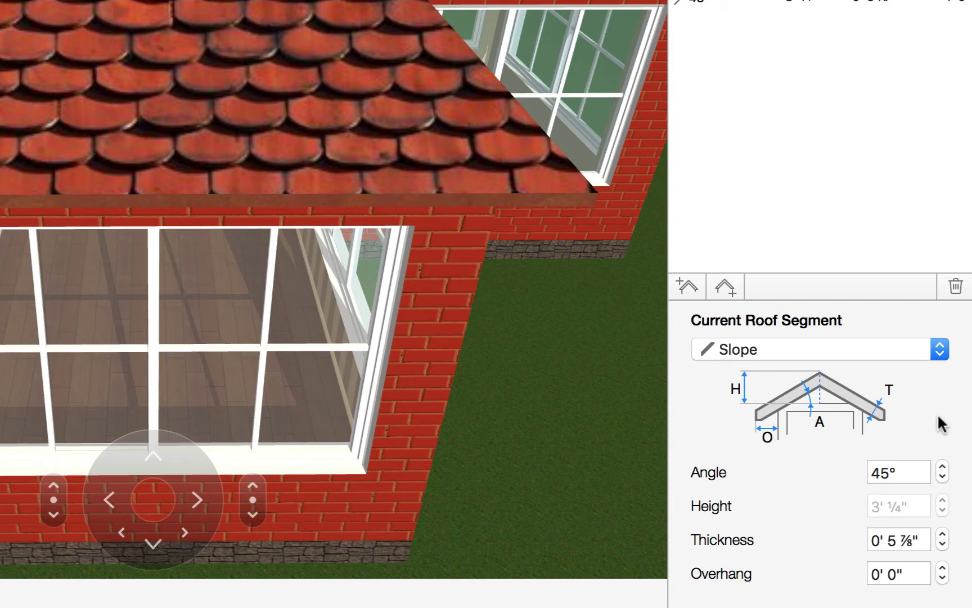
{"action": "left_click", "coordinate": [901, 473]}
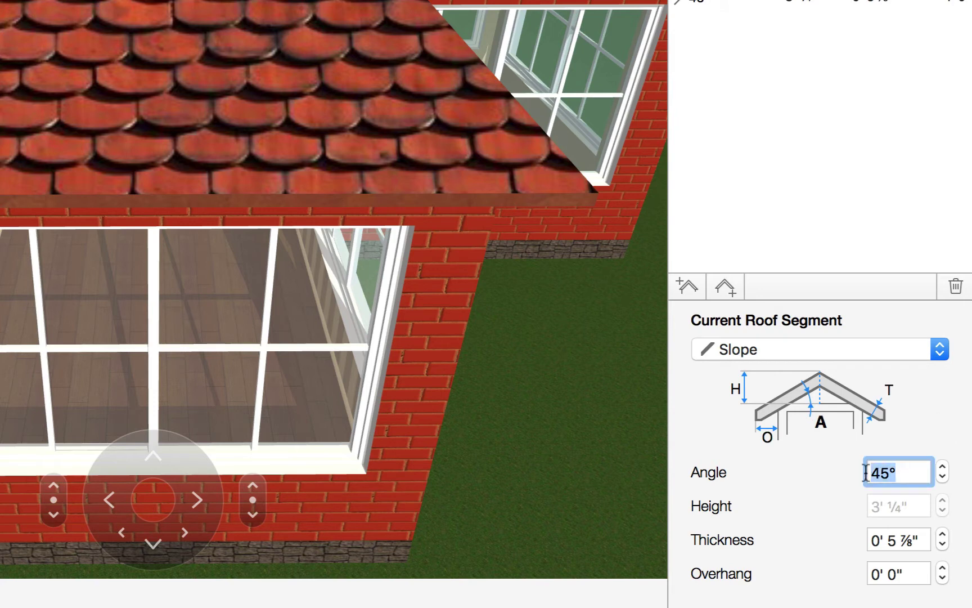
{"action": "type", "text": "90"}
{"action": "key", "text": "Return"}
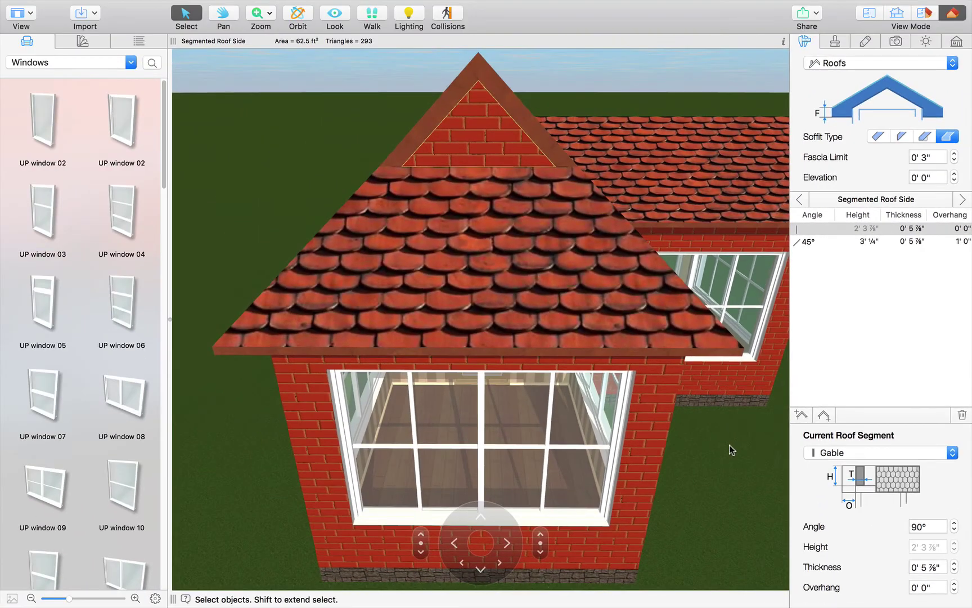
Step: Set the height of the lower slope segment beneath the brick gable to 2' 3"
{"action": "left_click", "coordinate": [590, 319]}
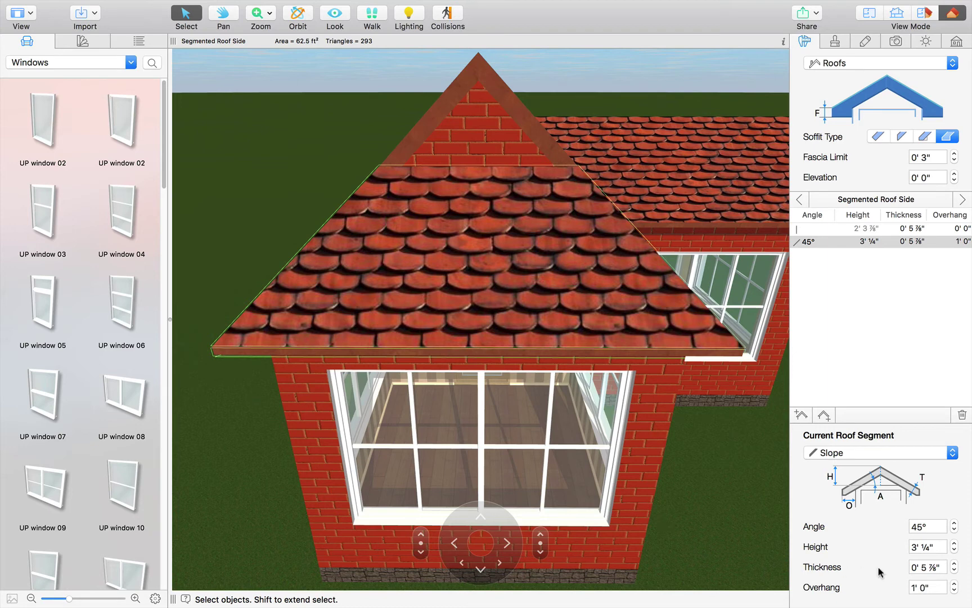
{"action": "left_click", "coordinate": [938, 549]}
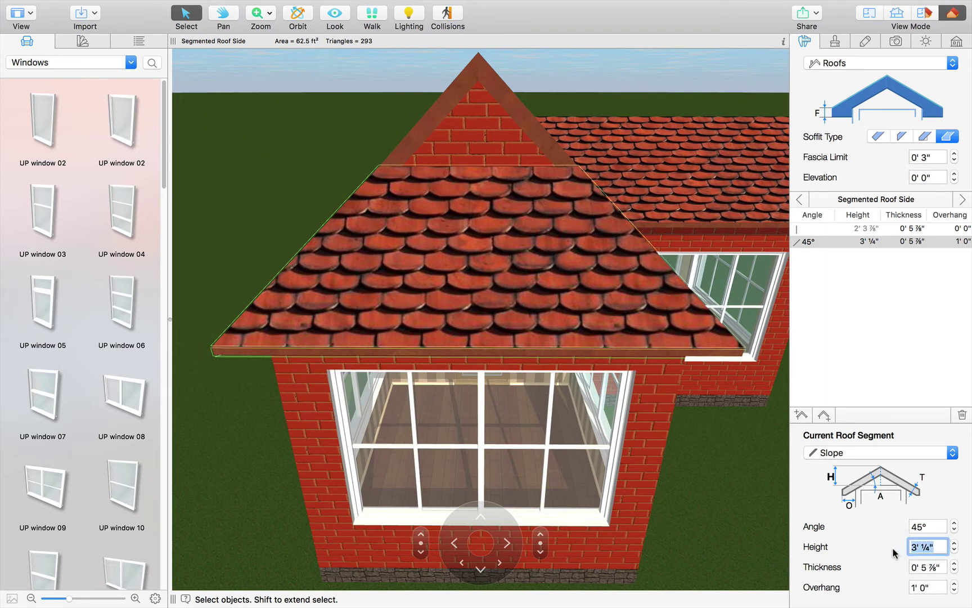
{"action": "type", "text": "2' 3\""}
{"action": "key", "text": "Return"}
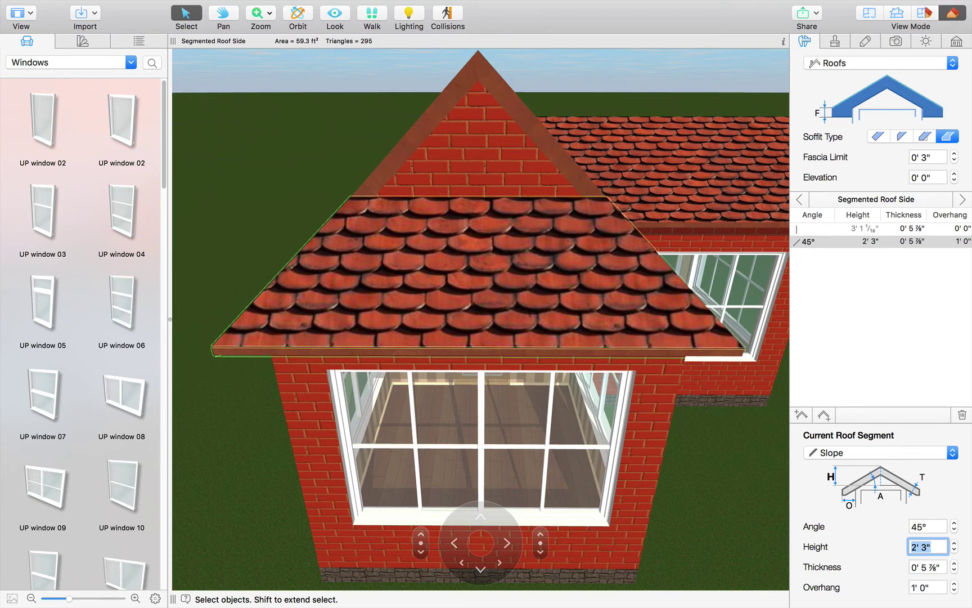
Step: Set the thickness of the roof side adjoining the brick gable, toward the smaller wing, to 0' 6"
{"action": "left_click", "coordinate": [585, 190]}
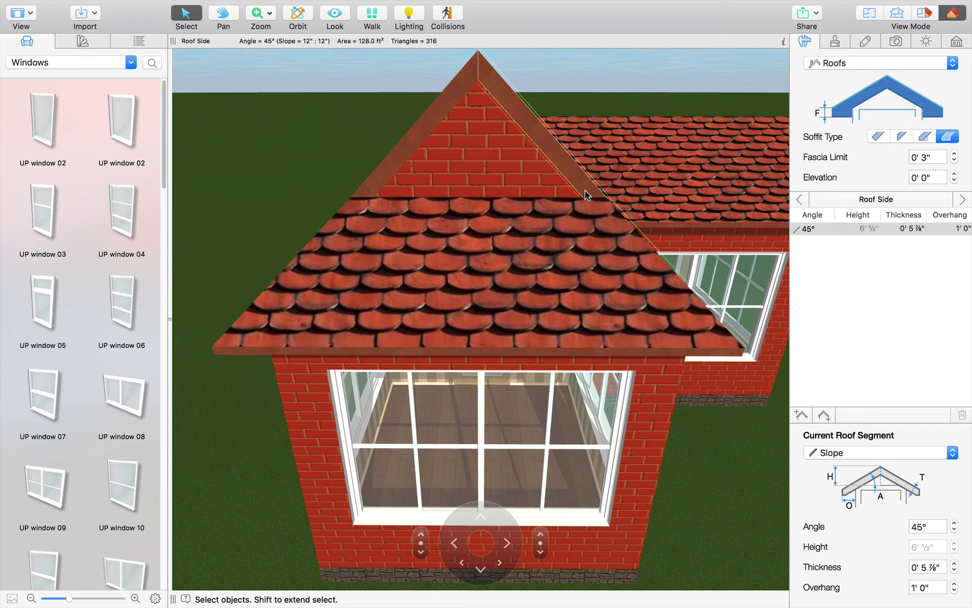
{"action": "left_click", "coordinate": [955, 564]}
{"action": "left_click", "coordinate": [955, 563]}
{"action": "left_click", "coordinate": [955, 564]}
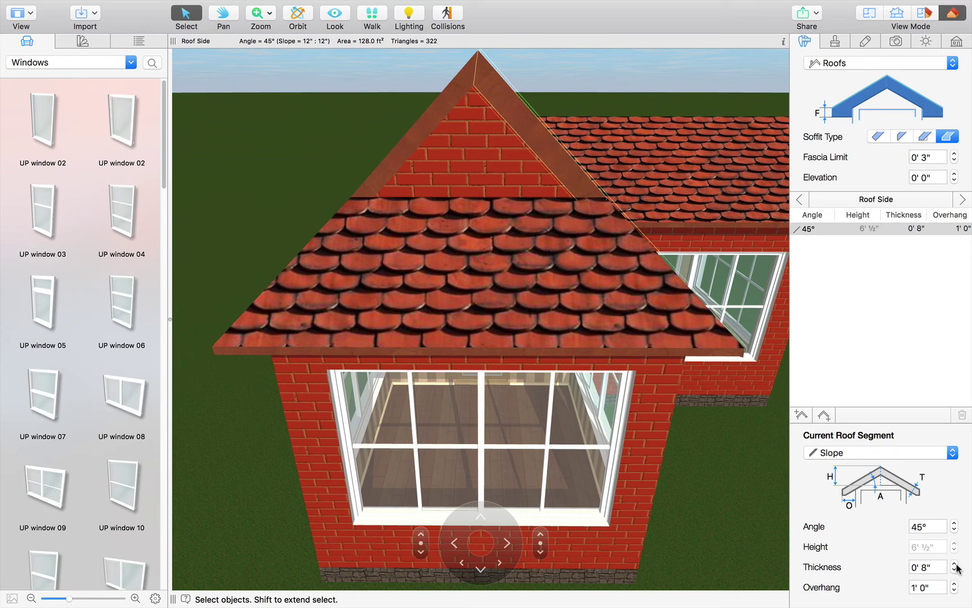
{"action": "left_click", "coordinate": [955, 571]}
{"action": "left_click", "coordinate": [955, 572]}
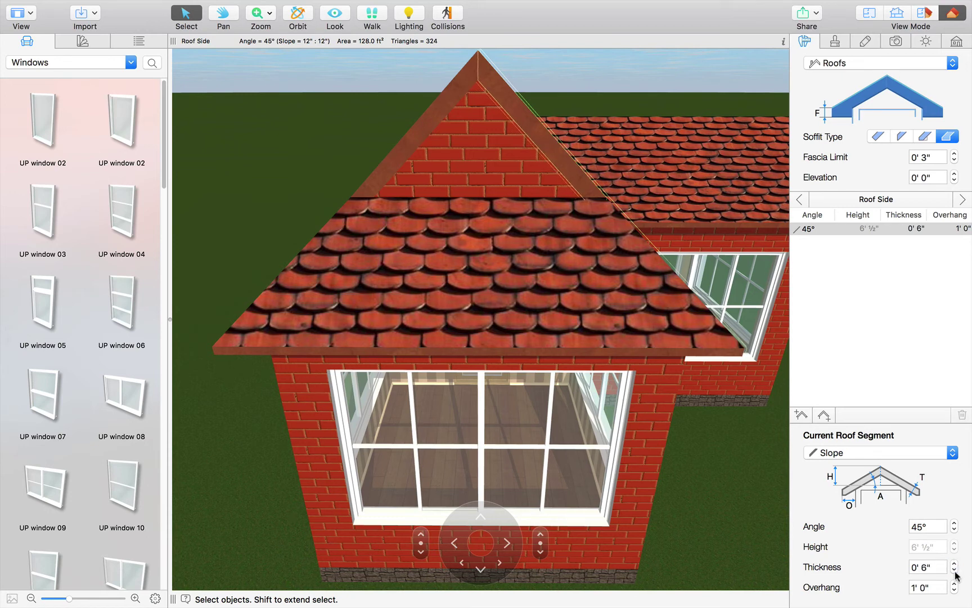
Step: Widen the overhang of the lower slope segment beneath the gable and return it to 1' 0"
{"action": "left_click", "coordinate": [308, 22]}
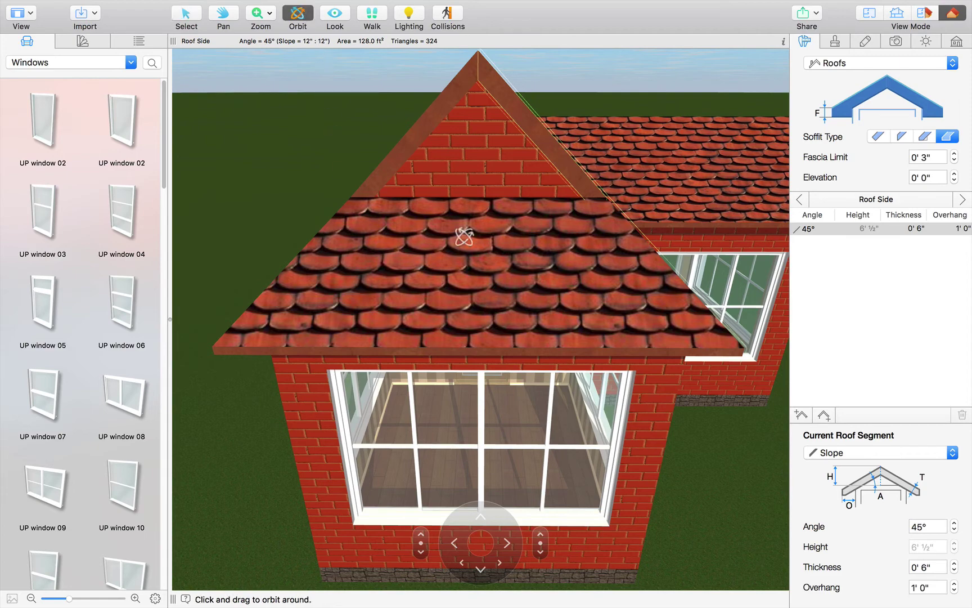
{"action": "left_click_drag", "start_coordinate": [464, 236], "coordinate": [549, 252]}
{"action": "key", "text": "Escape"}
{"action": "left_click", "coordinate": [474, 268]}
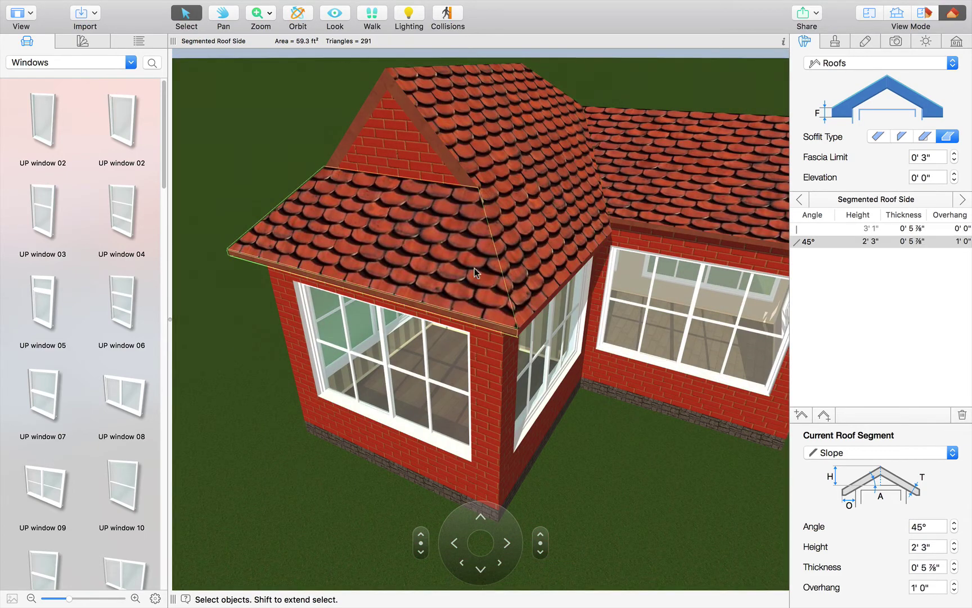
{"action": "left_click", "coordinate": [954, 585]}
{"action": "left_click", "coordinate": [954, 585]}
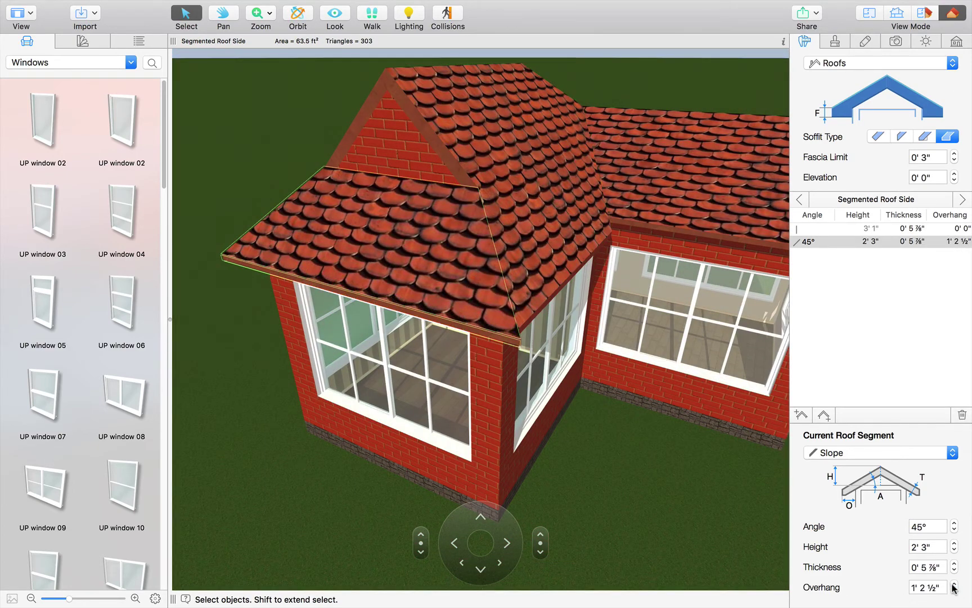
{"action": "left_click", "coordinate": [955, 585]}
{"action": "left_click", "coordinate": [954, 590]}
{"action": "left_click", "coordinate": [955, 590]}
{"action": "left_click", "coordinate": [954, 590]}
Step: Increase the upper brick gable segment's overhang beyond 0' 2" and clear the selection
{"action": "left_click", "coordinate": [411, 168]}
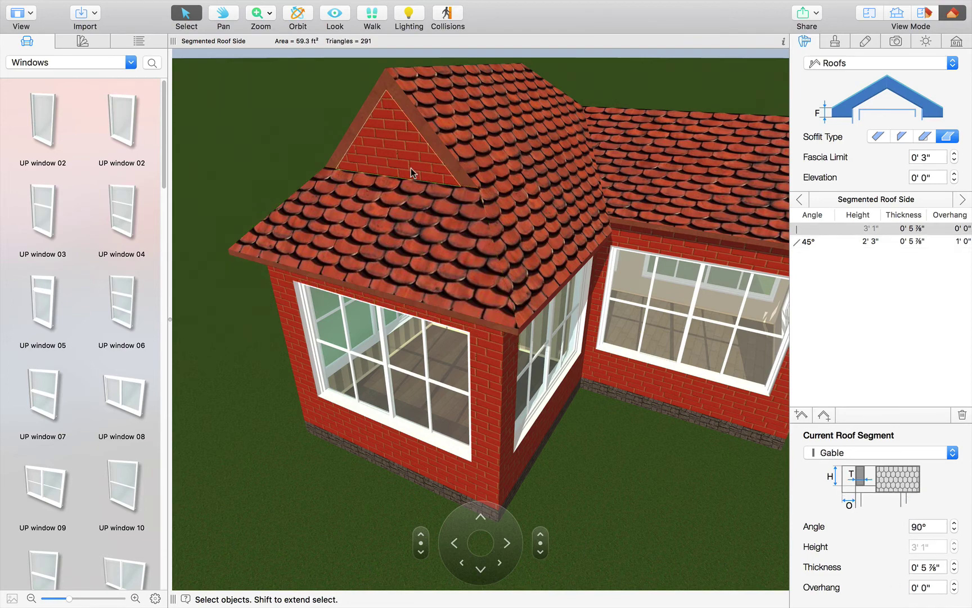
{"action": "left_click", "coordinate": [954, 584]}
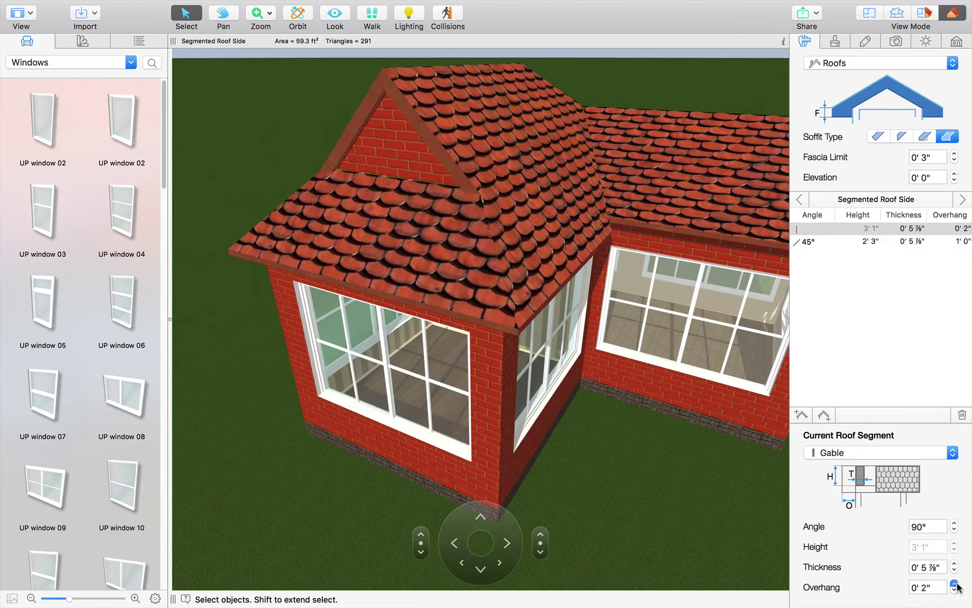
{"action": "left_click", "coordinate": [954, 584]}
{"action": "left_click", "coordinate": [955, 584]}
{"action": "left_click", "coordinate": [954, 585]}
{"action": "left_click", "coordinate": [954, 585]}
{"action": "left_click", "coordinate": [729, 549]}
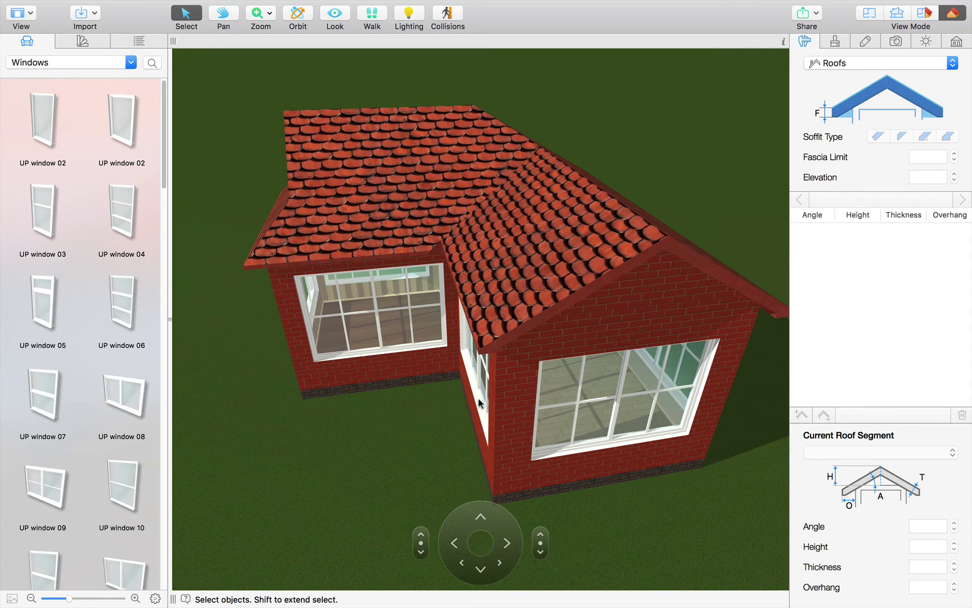
Step: Set the angle of both roof sides over the smaller gabled wing to 44° together
{"action": "left_click", "coordinate": [559, 288]}
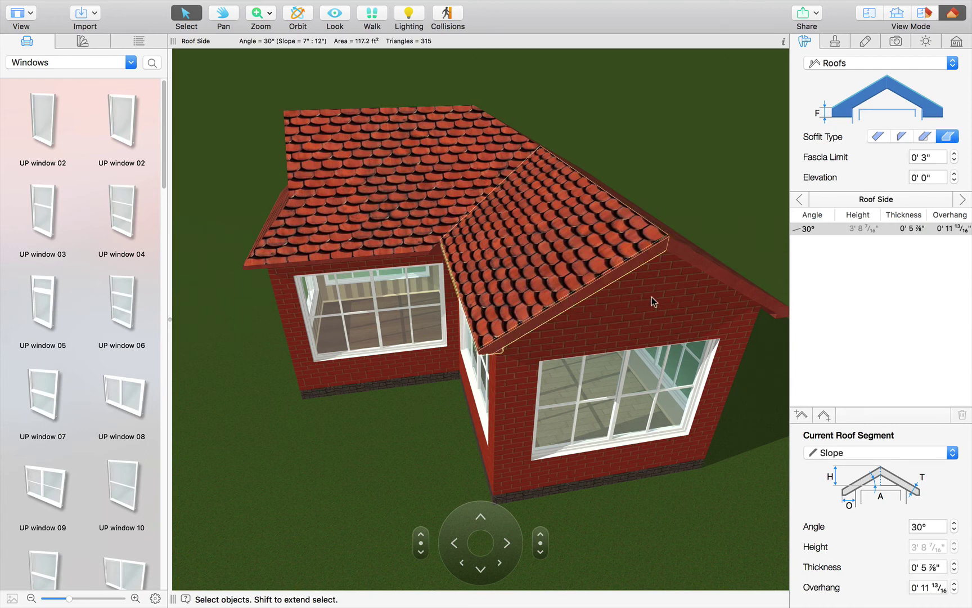
{"action": "left_click", "coordinate": [729, 274], "text": "shift"}
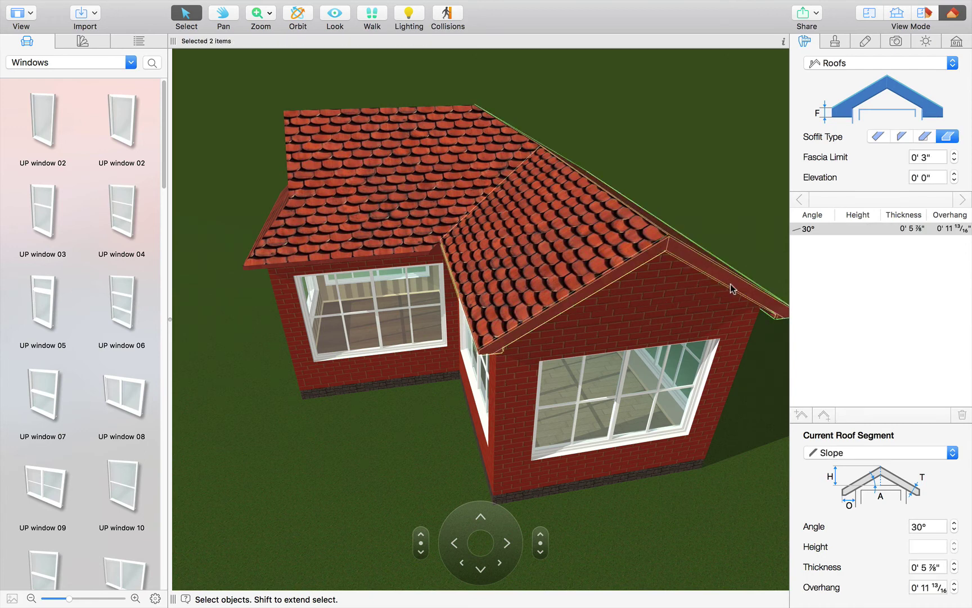
{"action": "double_click", "coordinate": [918, 527]}
{"action": "key", "text": "Return"}
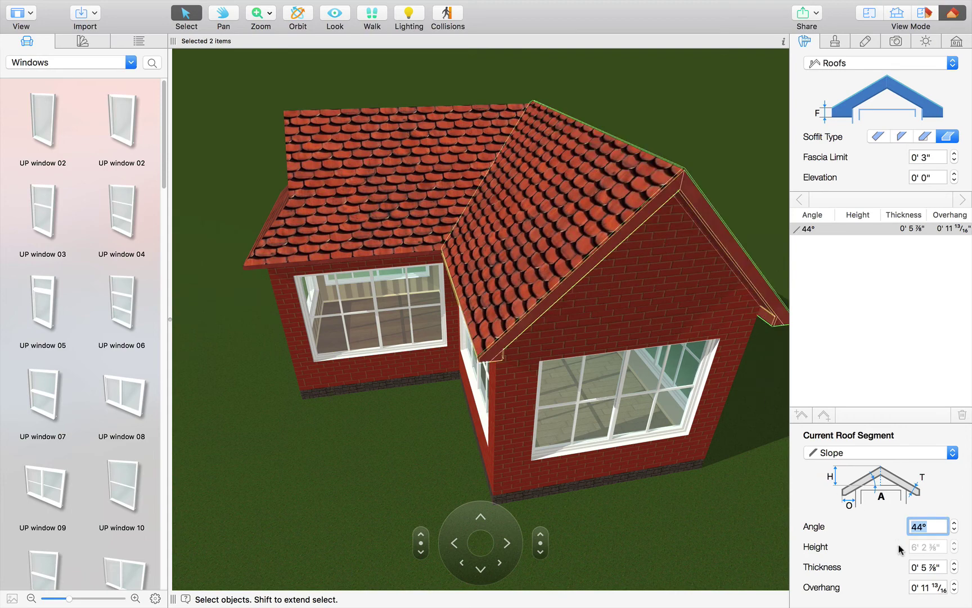
Step: Set the overhang of both selected roof sides to 0' 7" and clear the selection
{"action": "left_click_drag", "start_coordinate": [920, 586], "coordinate": [950, 592]}
{"action": "type", "text": "7\""}
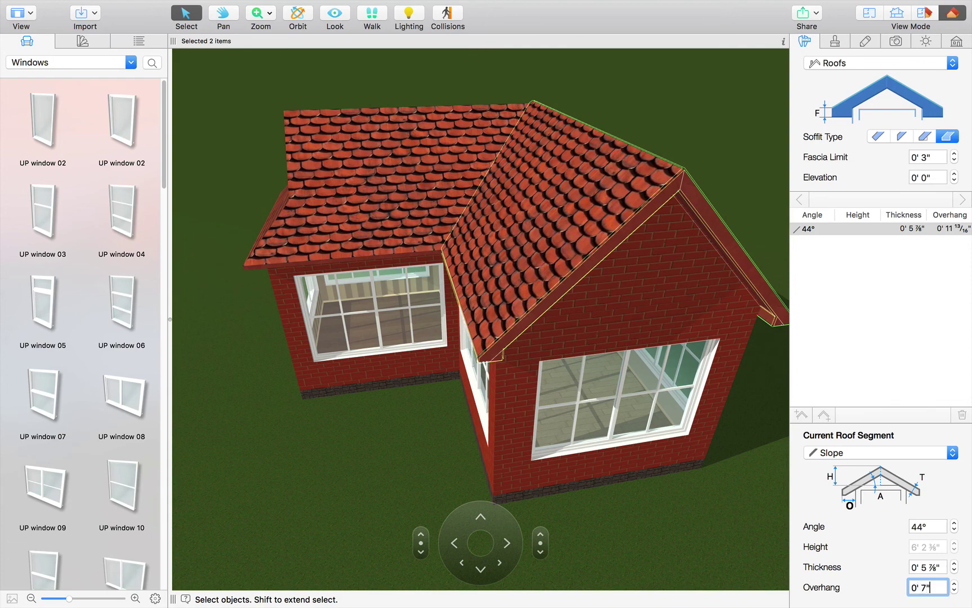
{"action": "key", "text": "Return"}
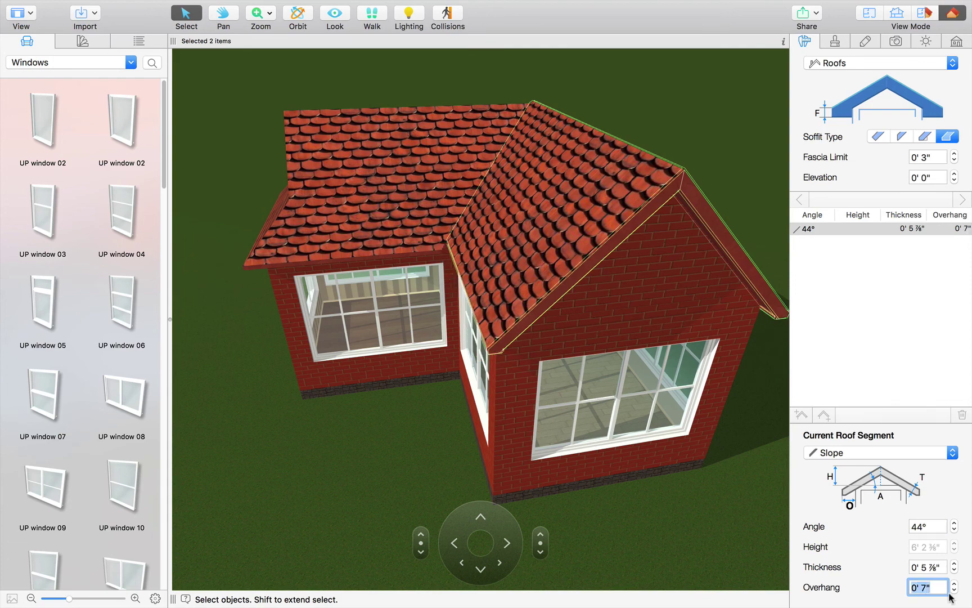
{"action": "left_click", "coordinate": [756, 554]}
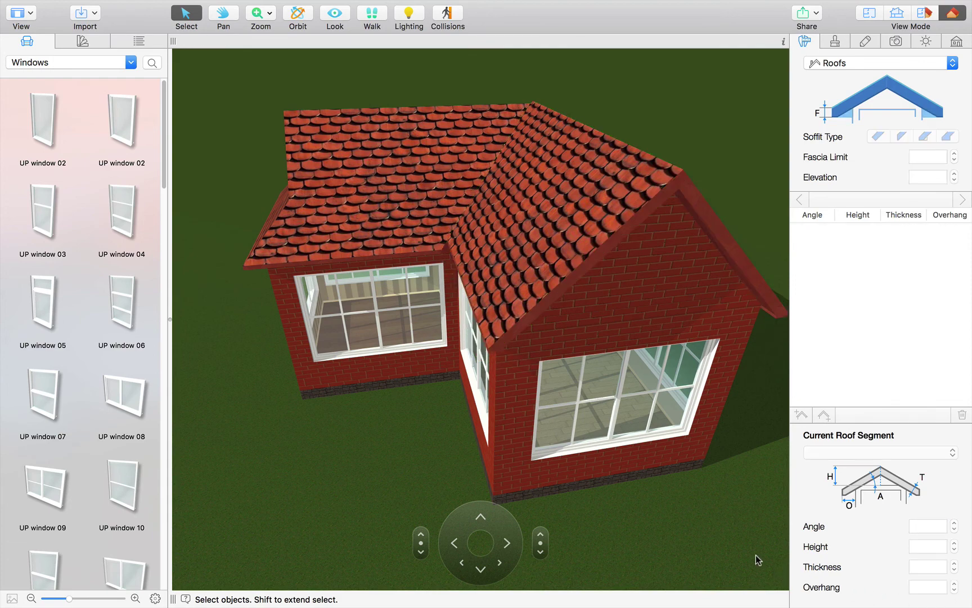